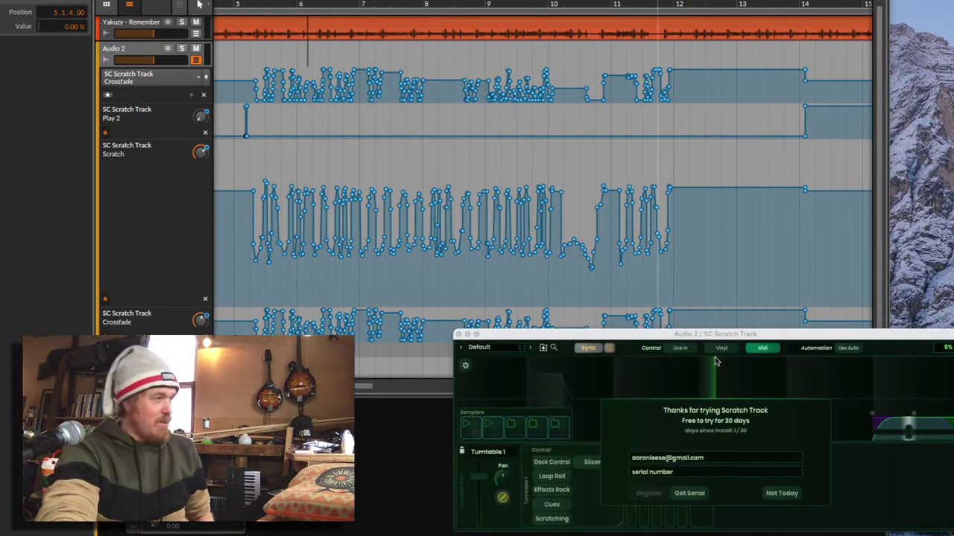
Step: Dismiss the trial prompt, enable Use Auto on Scratch Track, and play the recorded take
{"action": "left_click", "coordinate": [783, 493]}
{"action": "left_click_drag", "start_coordinate": [803, 335], "coordinate": [736, 336]}
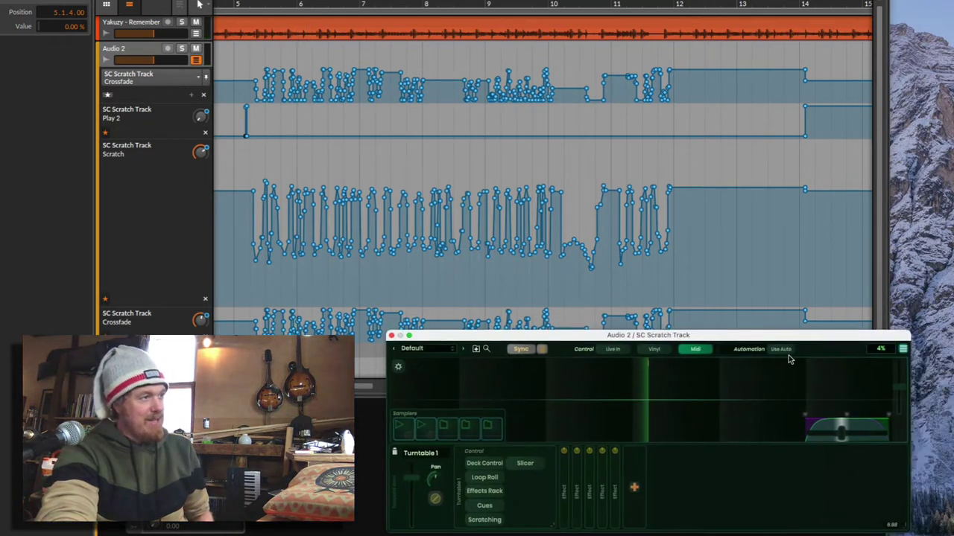
{"action": "left_click", "coordinate": [781, 351]}
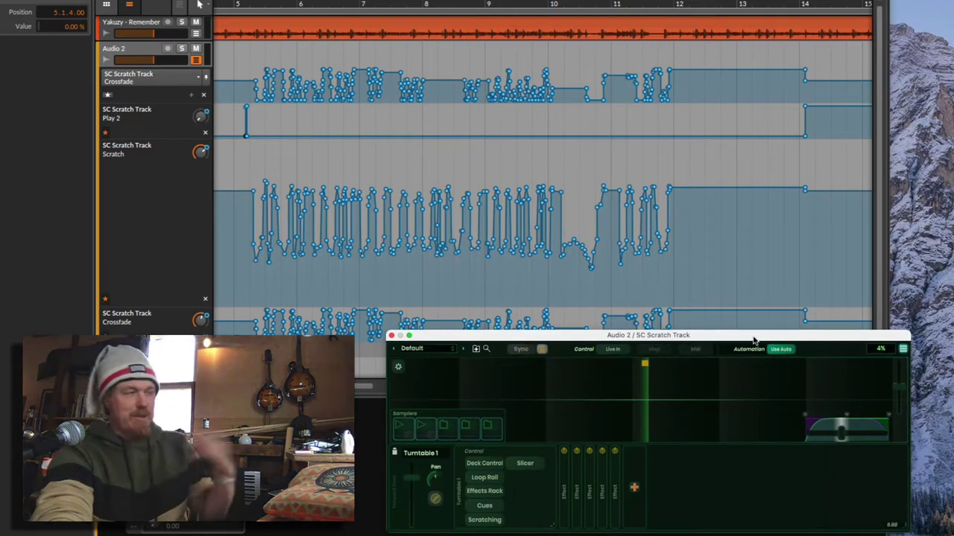
{"action": "key", "text": "space"}
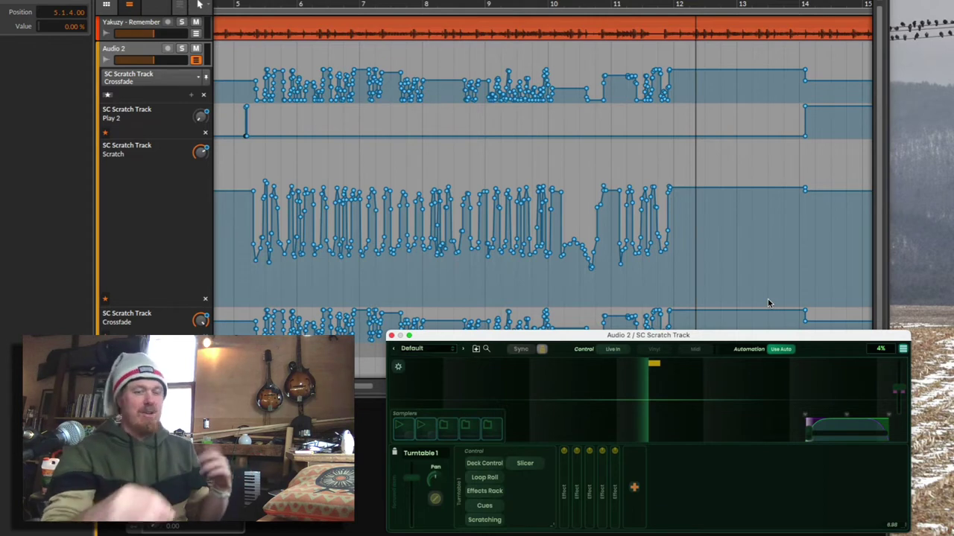
Step: Zoom the timeline to about 6.2.3–6.3.4 to show individual Crossfade, Play and Scratch breakpoints
{"action": "left_click_drag", "start_coordinate": [648, 337], "coordinate": [695, 354]}
{"action": "scroll", "coordinate": [625, 230], "scroll_direction": "down", "scroll_amount": 2}
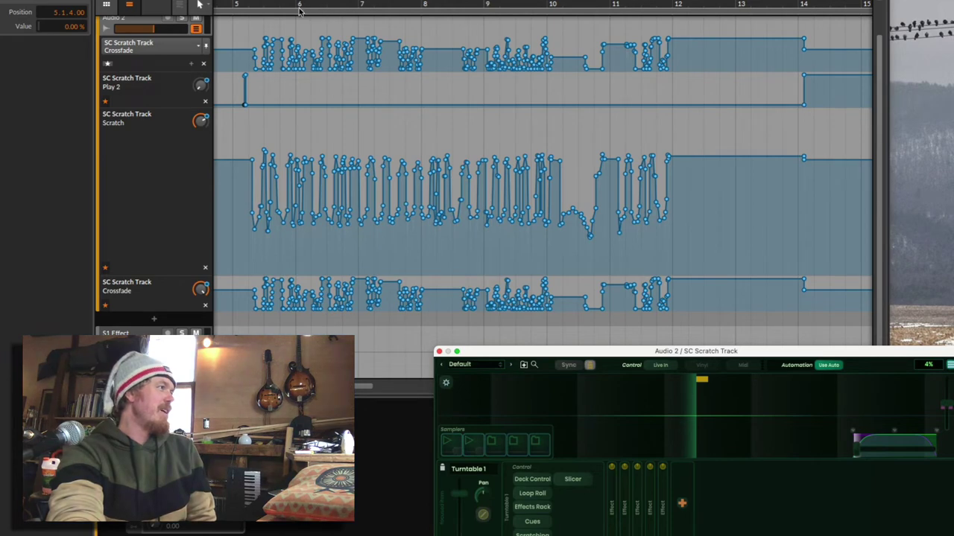
{"action": "mouse_move", "coordinate": [326, 6]}
{"action": "left_mouse_down"}
{"action": "mouse_move", "coordinate": [326, 149]}
{"action": "mouse_move", "coordinate": [347, 171]}
{"action": "mouse_move", "coordinate": [368, 187]}
{"action": "mouse_move", "coordinate": [509, 171]}
{"action": "left_mouse_up"}
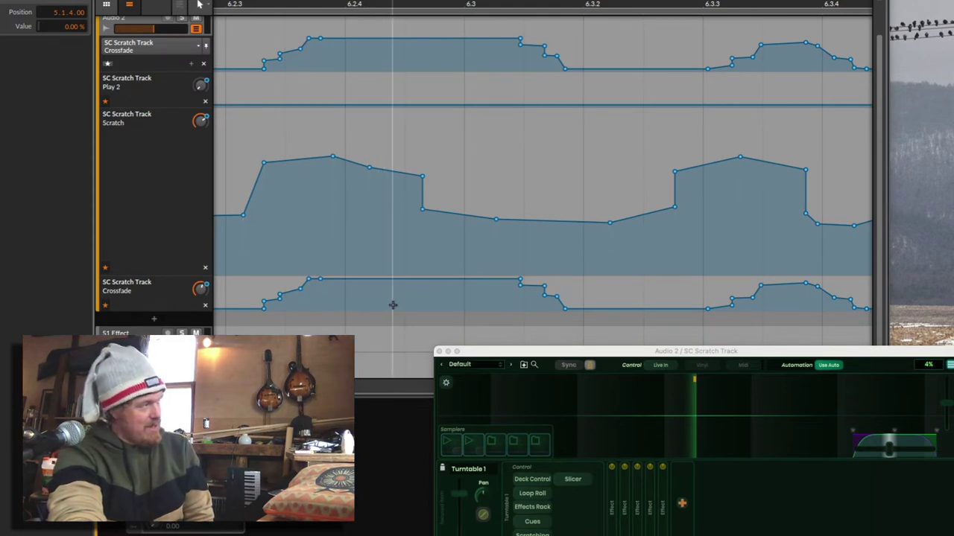
Step: Scroll through the zoomed Scratch and Crossfade breakpoints from bar 6 to bar 8
{"action": "scroll", "coordinate": [273, 228], "scroll_direction": "left", "scroll_amount": 5}
{"action": "scroll", "coordinate": [273, 231], "scroll_direction": "left", "scroll_amount": 2}
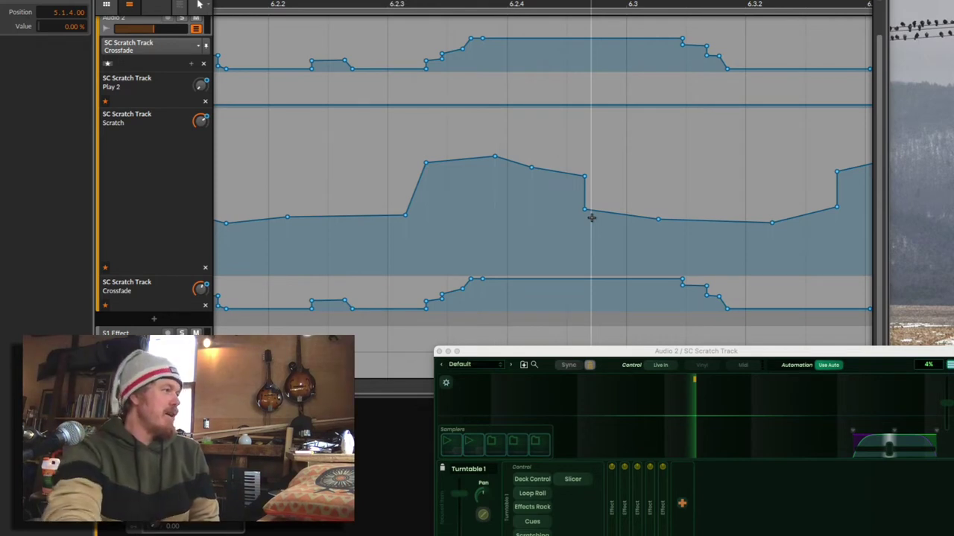
{"action": "scroll", "coordinate": [591, 218], "scroll_direction": "right", "scroll_amount": 10}
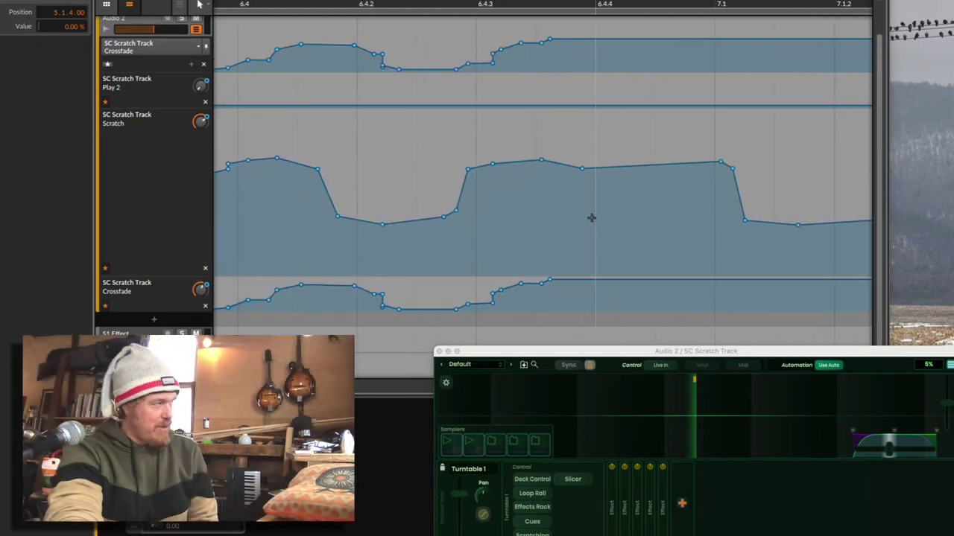
{"action": "scroll", "coordinate": [591, 218], "scroll_direction": "right", "scroll_amount": 10}
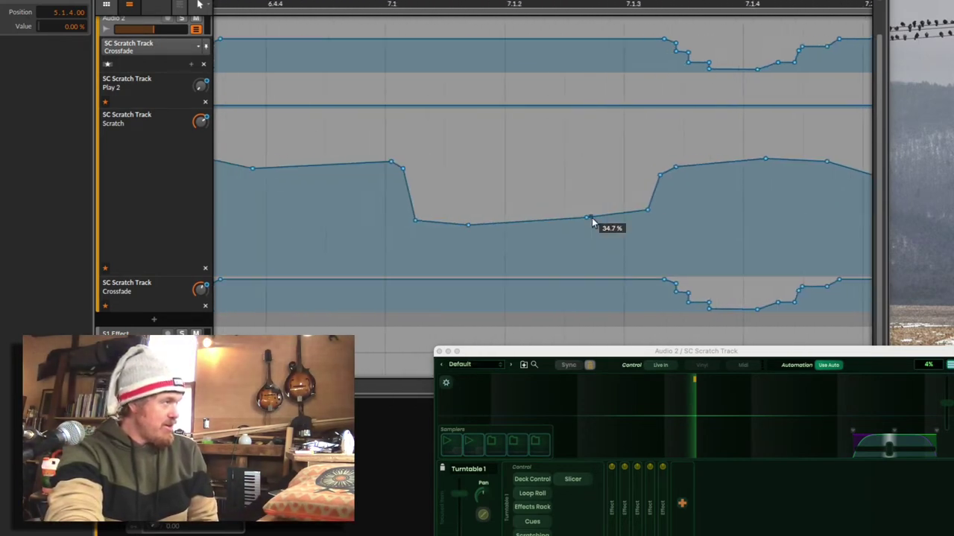
{"action": "scroll", "coordinate": [591, 218], "scroll_direction": "left", "scroll_amount": 10}
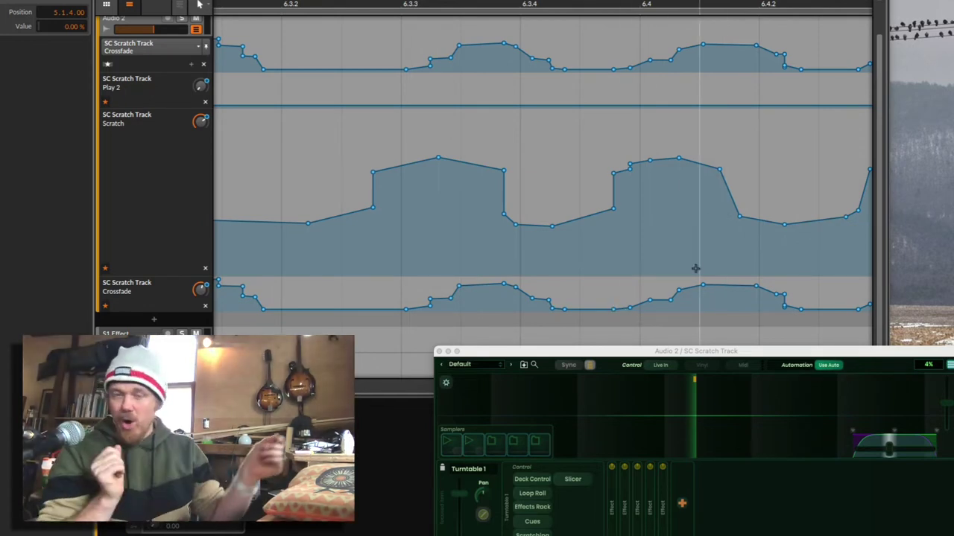
{"action": "scroll", "coordinate": [696, 268], "scroll_direction": "right", "scroll_amount": 5}
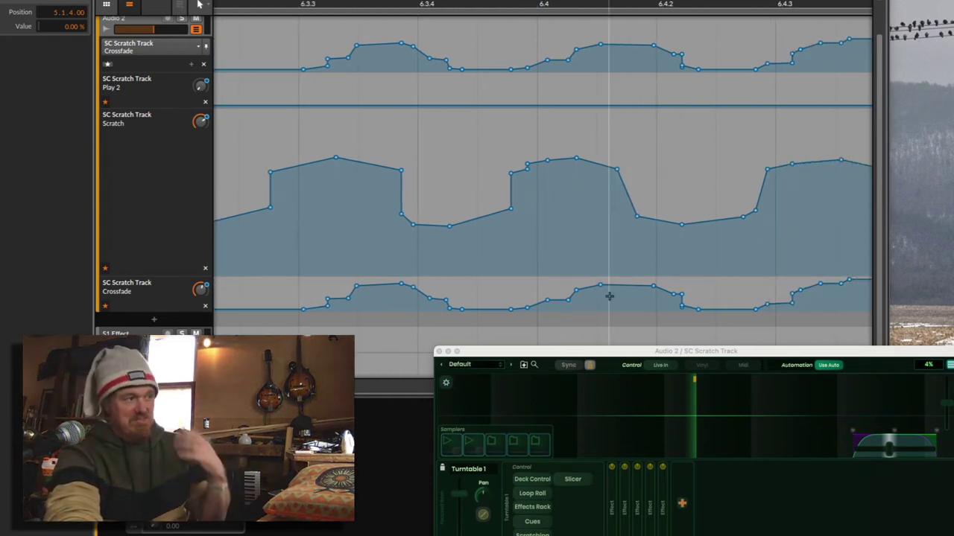
{"action": "scroll", "coordinate": [608, 296], "scroll_direction": "right", "scroll_amount": 20}
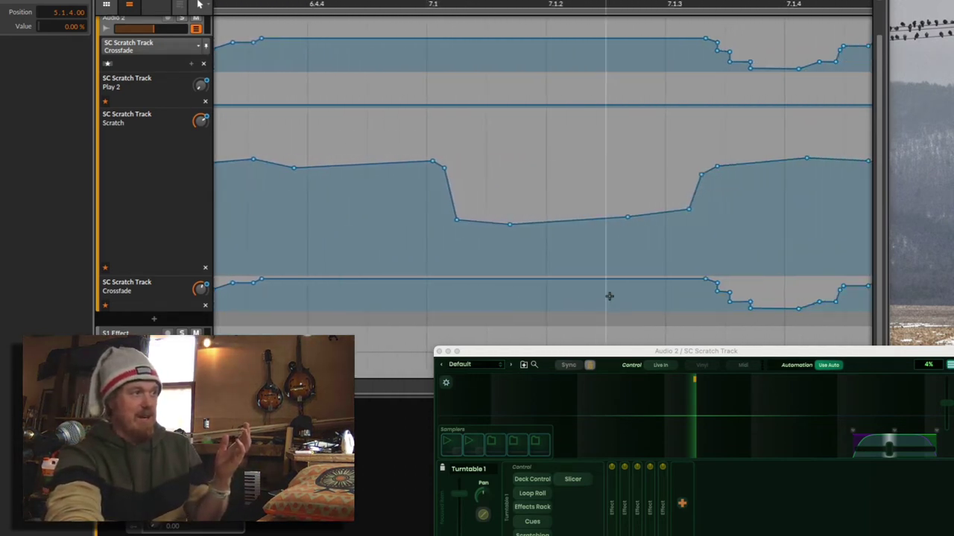
{"action": "scroll", "coordinate": [609, 295], "scroll_direction": "right", "scroll_amount": 20}
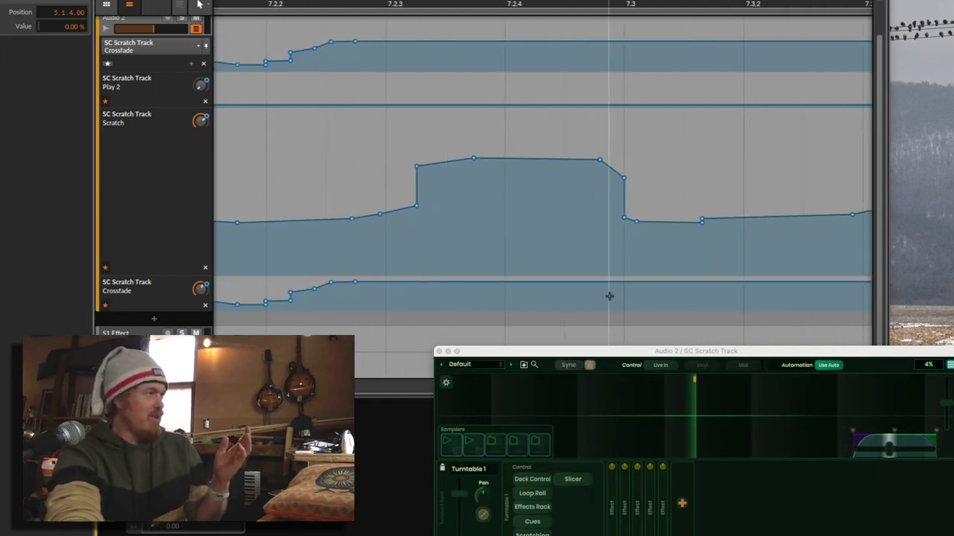
{"action": "scroll", "coordinate": [608, 296], "scroll_direction": "right", "scroll_amount": 20}
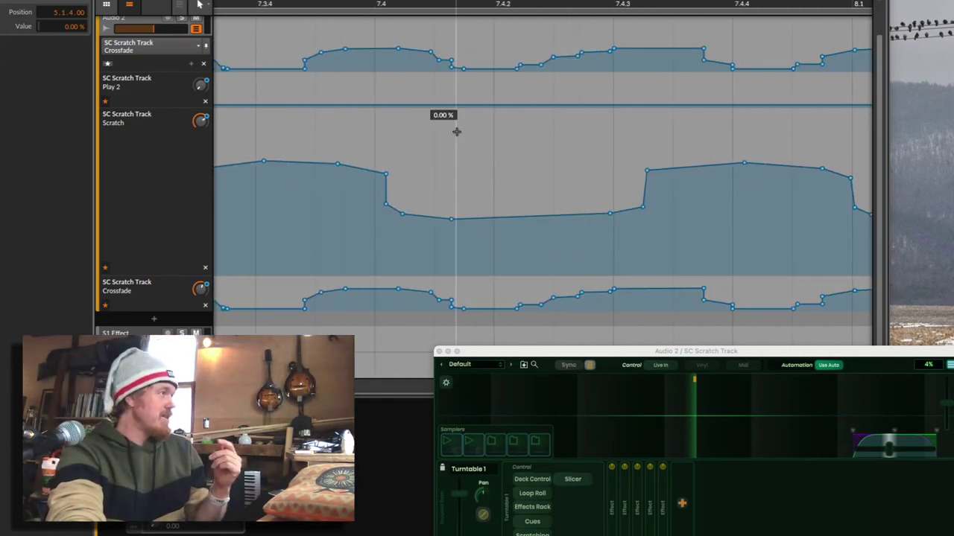
Step: Zoom out to an overview of the automation lanes across bars 5–15
{"action": "scroll", "coordinate": [543, 171], "scroll_direction": "down", "scroll_amount": 10}
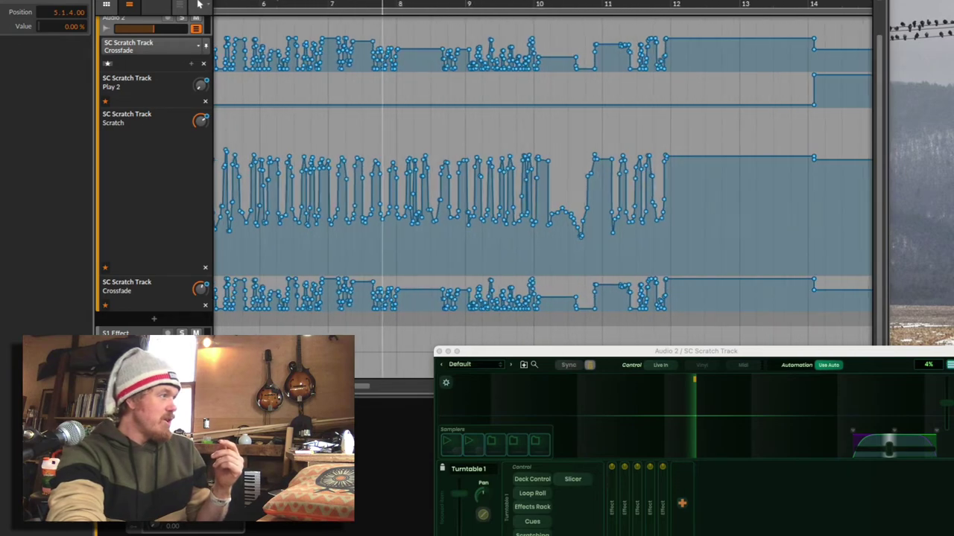
{"action": "scroll", "coordinate": [543, 171], "scroll_direction": "down", "scroll_amount": 8}
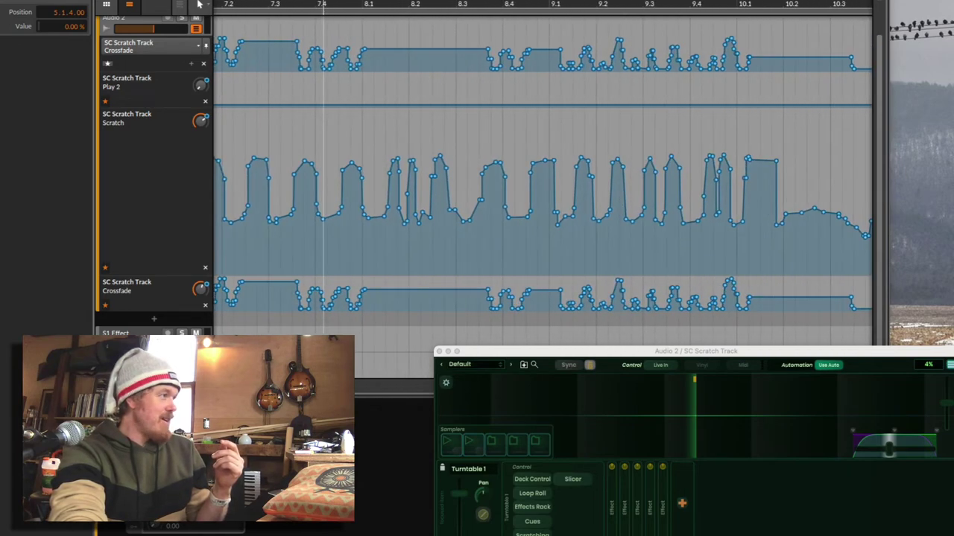
{"action": "scroll", "coordinate": [199, 4], "scroll_direction": "up", "scroll_amount": 2}
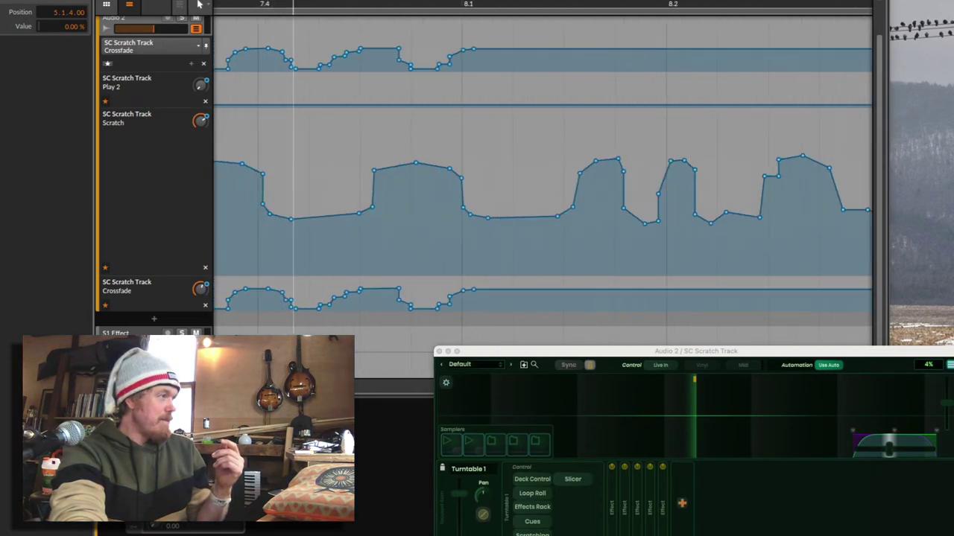
{"action": "scroll", "coordinate": [199, 3], "scroll_direction": "up", "scroll_amount": 3}
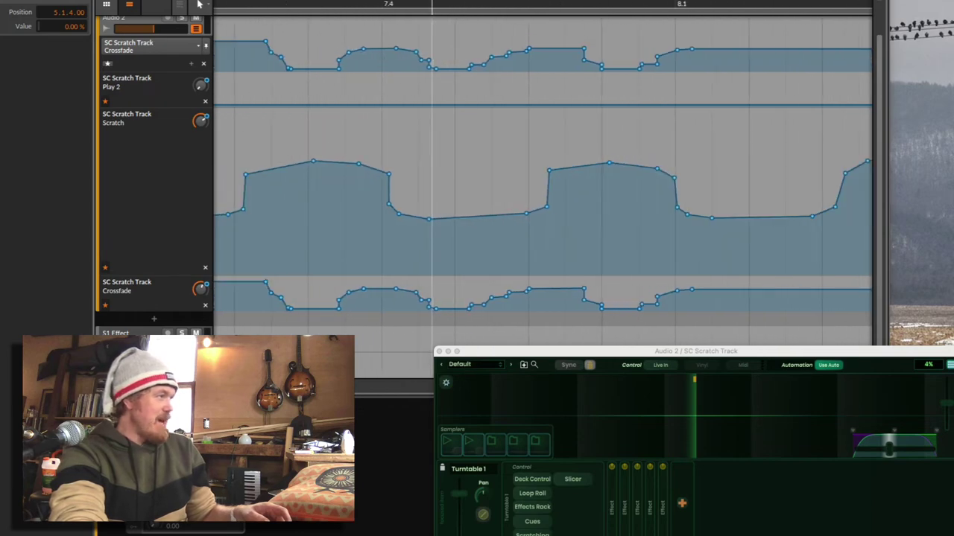
{"action": "key", "text": "minus"}
{"action": "key", "text": "minus"}
{"action": "key", "text": "minus"}
{"action": "key", "text": "minus"}
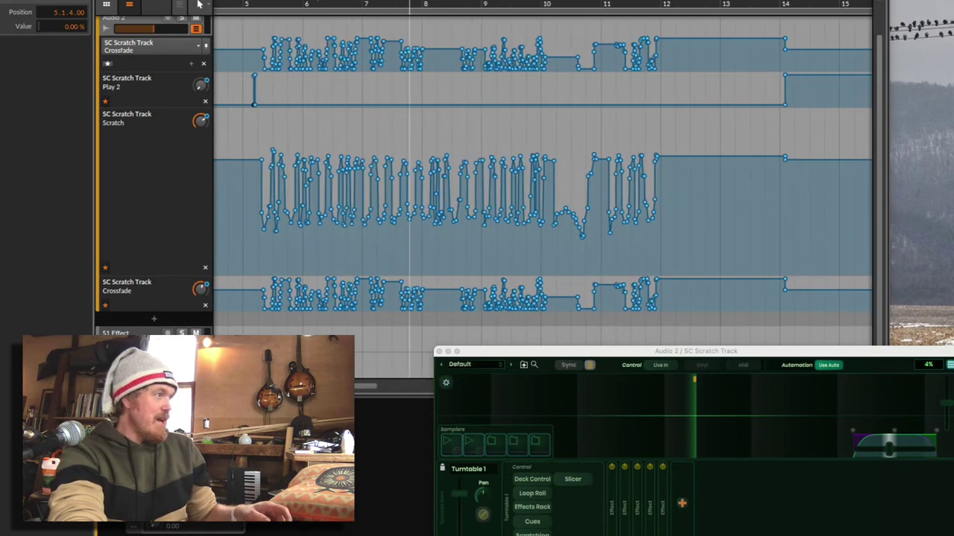
Step: Place the playhead inside the recorded scratch section of the automation lane
{"action": "left_click", "coordinate": [555, 153]}
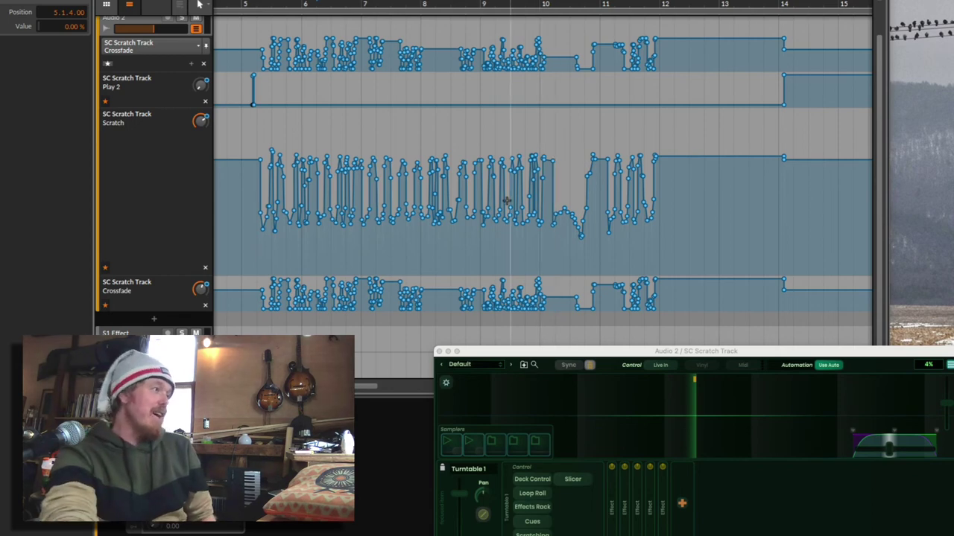
Step: Zoom in on the automation near bar 7.3, then back out toward bars 3–10
{"action": "scroll", "coordinate": [389, 3], "scroll_direction": "up", "scroll_amount": 10}
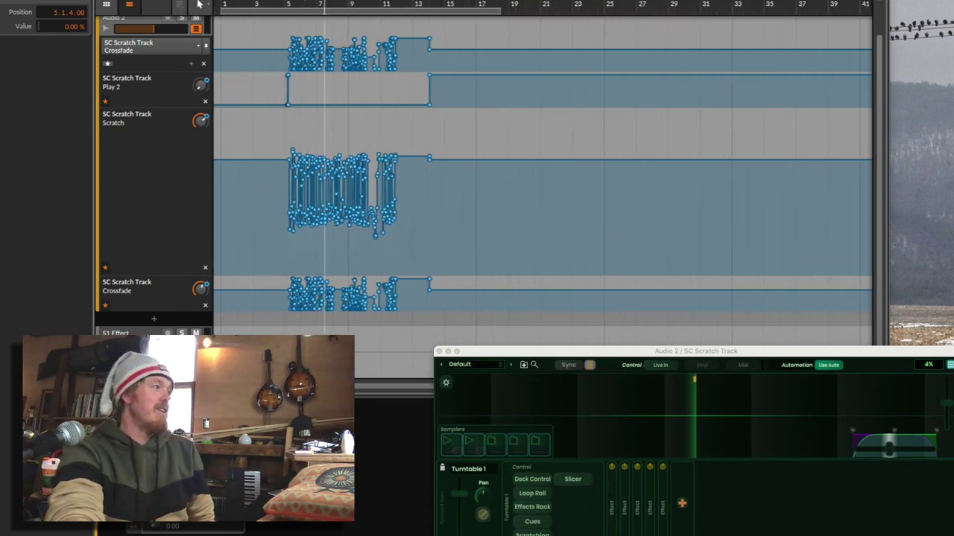
{"action": "scroll", "coordinate": [542, 179], "scroll_direction": "up", "scroll_amount": 5}
{"action": "key", "text": "minus"}
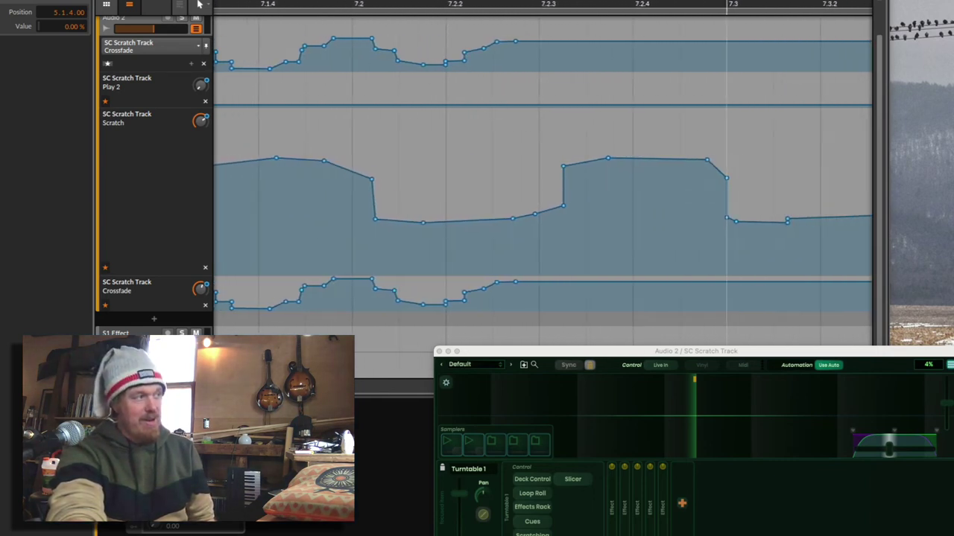
{"action": "key", "text": "plus"}
{"action": "key", "text": "minus"}
{"action": "key", "text": "minus"}
{"action": "key", "text": "minus"}
{"action": "key", "text": "minus"}
{"action": "key", "text": "minus"}
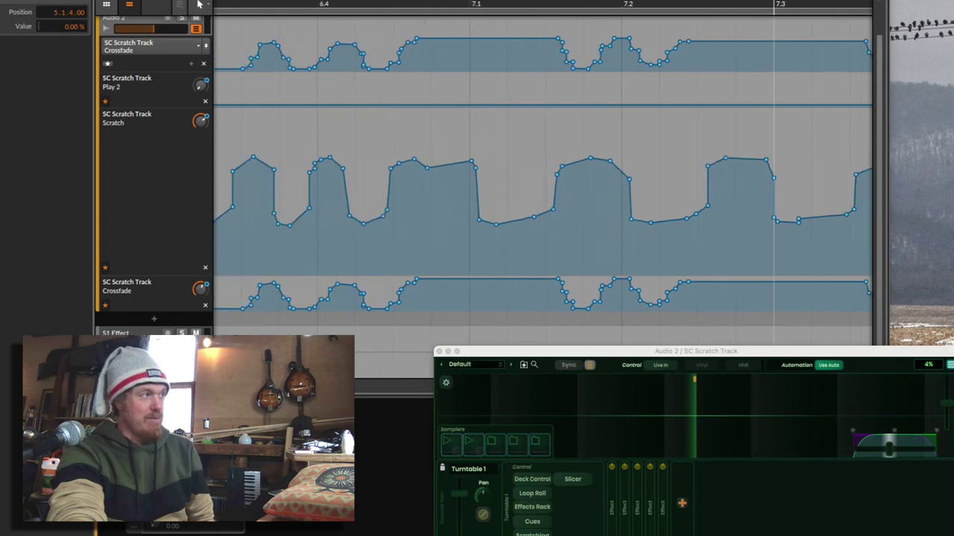
{"action": "key", "text": "minus"}
{"action": "key", "text": "minus"}
{"action": "key", "text": "minus"}
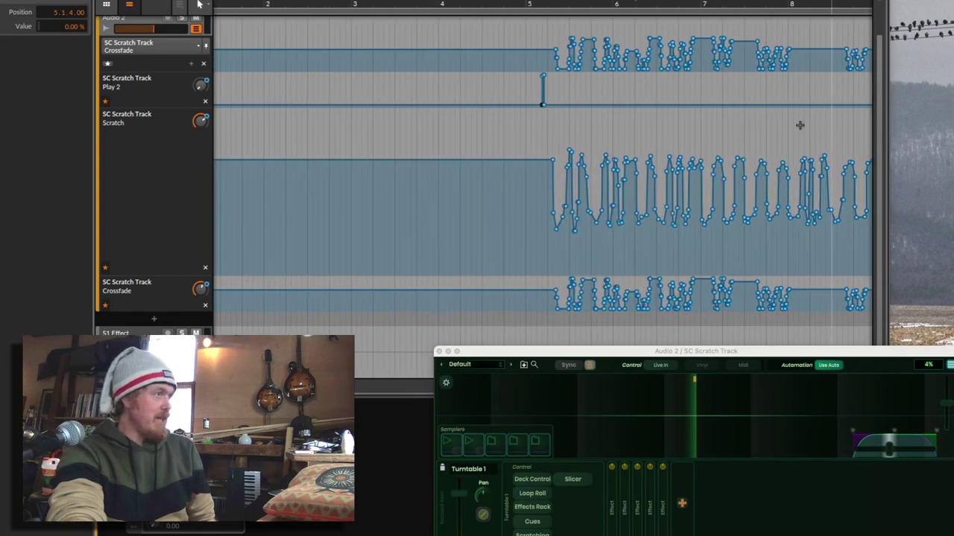
{"action": "key", "text": "minus"}
Step: Frame the whole take across bars 4–13 and move the plugin window up-left
{"action": "scroll", "coordinate": [716, 141], "scroll_direction": "right", "scroll_amount": 5}
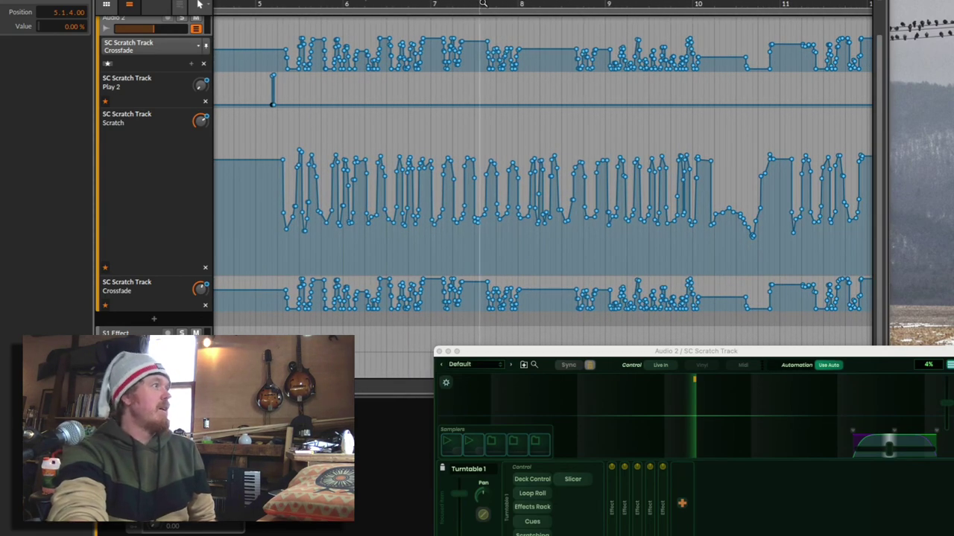
{"action": "key", "text": "minus"}
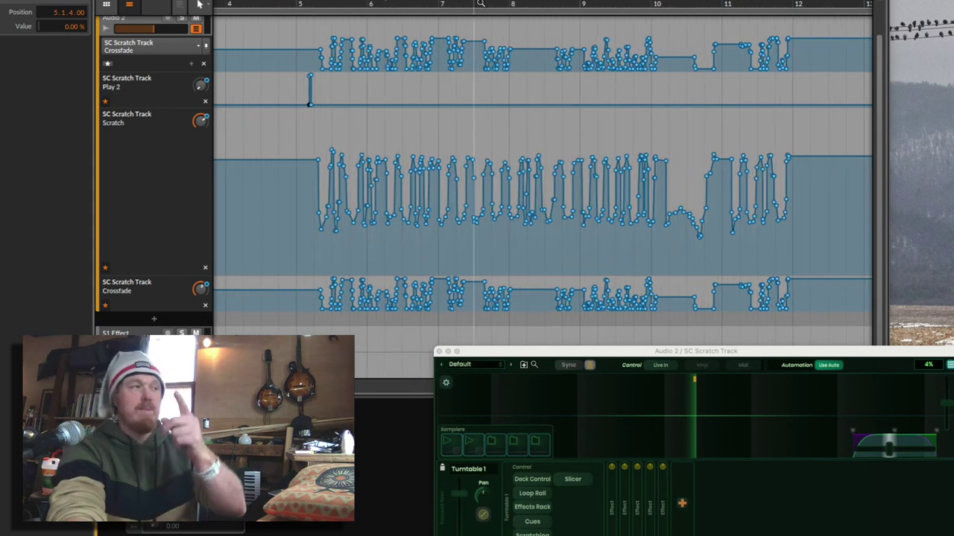
{"action": "key", "text": "minus"}
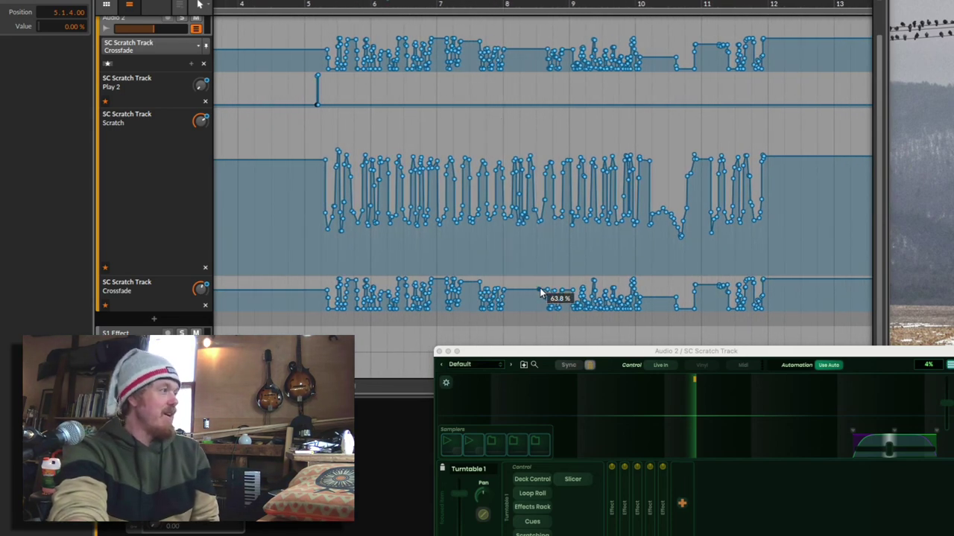
{"action": "left_click_drag", "start_coordinate": [557, 350], "coordinate": [466, 338]}
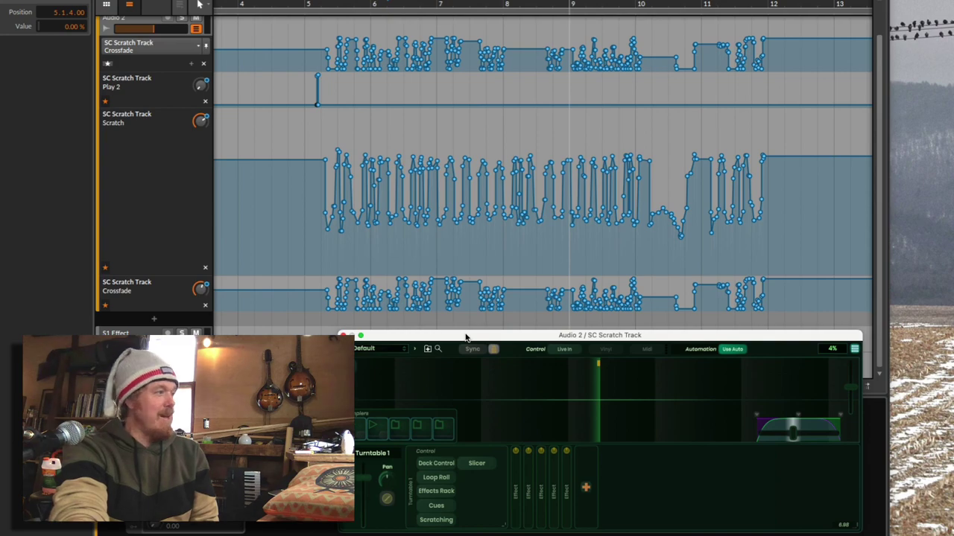
{"action": "left_click_drag", "start_coordinate": [465, 338], "coordinate": [462, 337]}
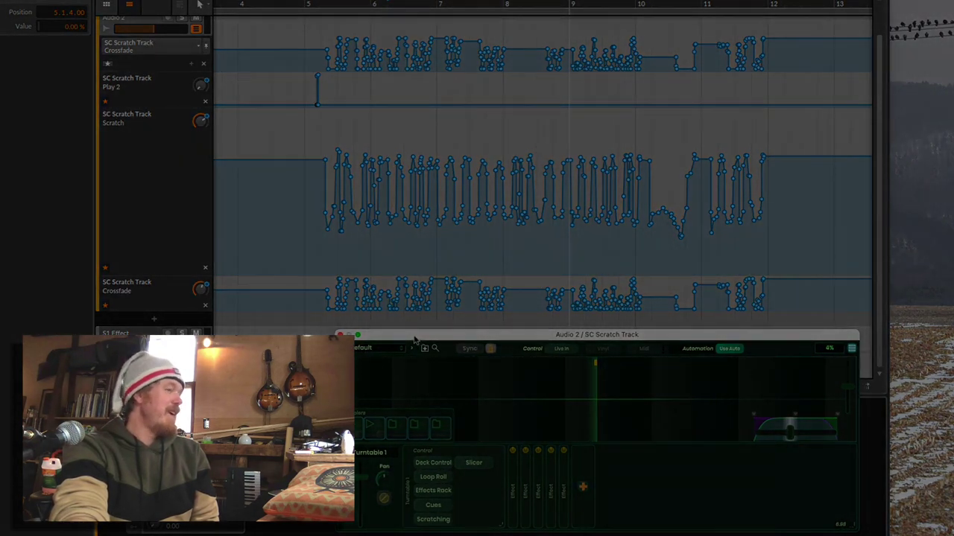